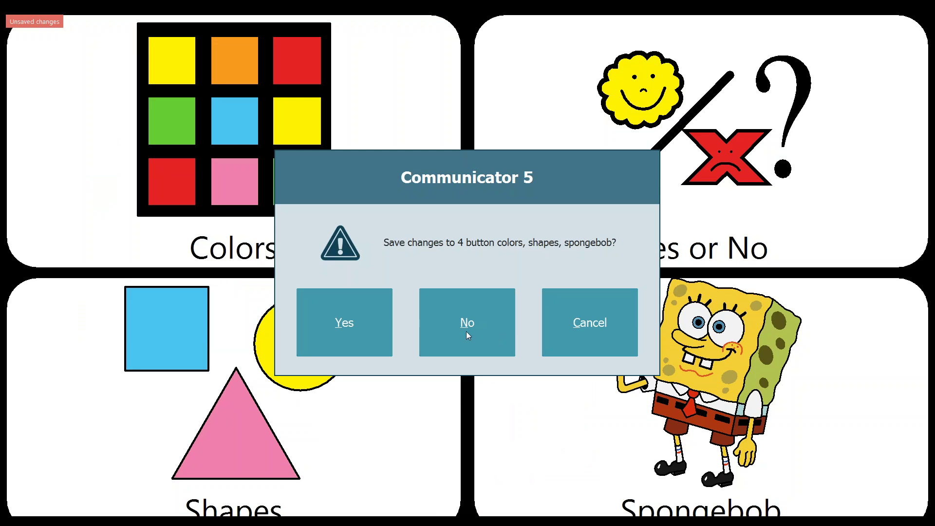
Discard the unsaved changes to the open page set and create a new grid page set with 2 rows and 2 columns.
left_click(466, 331)
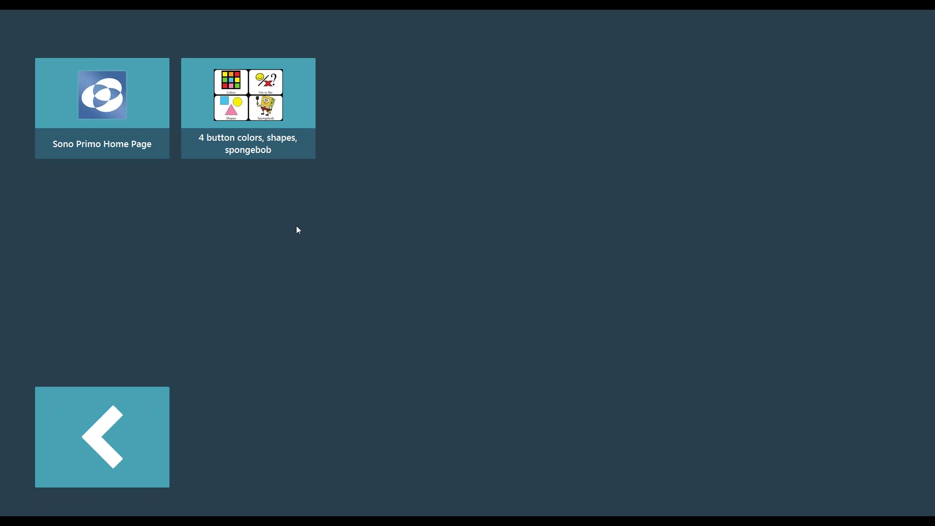
right_click(321, 228)
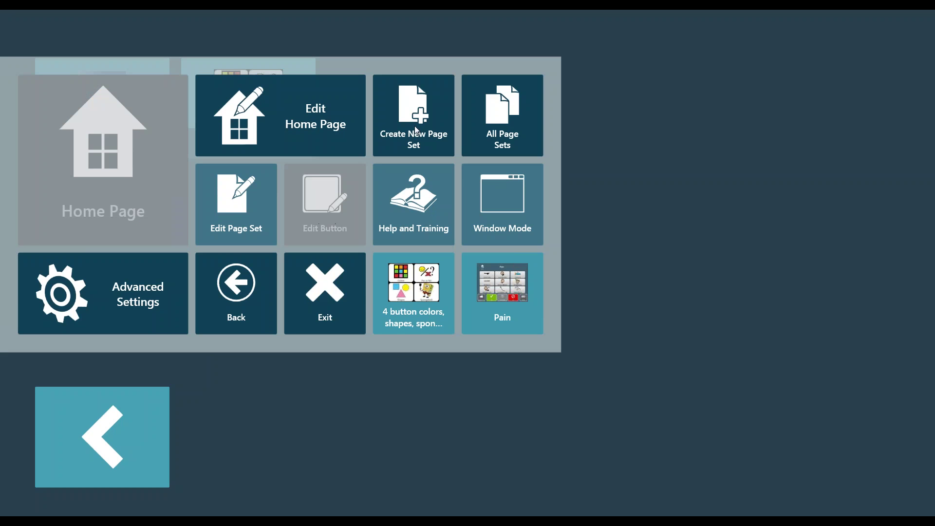
left_click(420, 137)
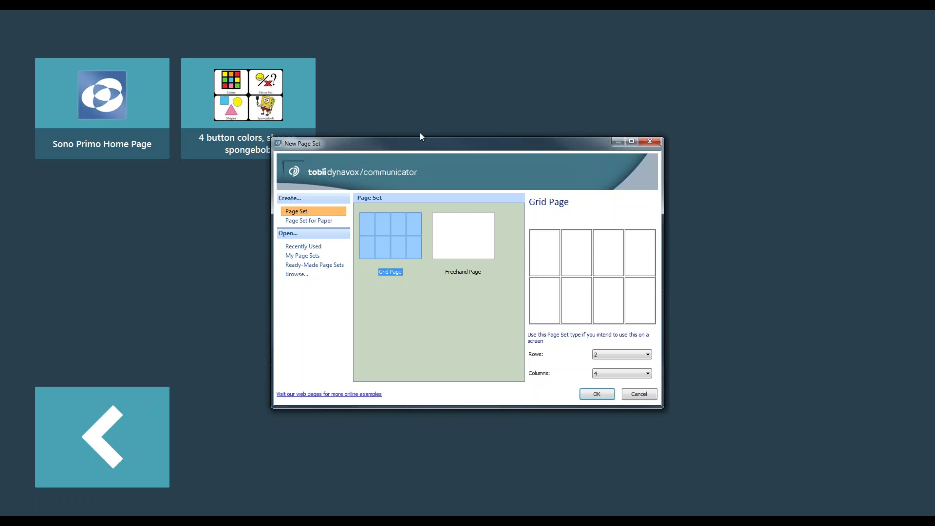
left_click(616, 373)
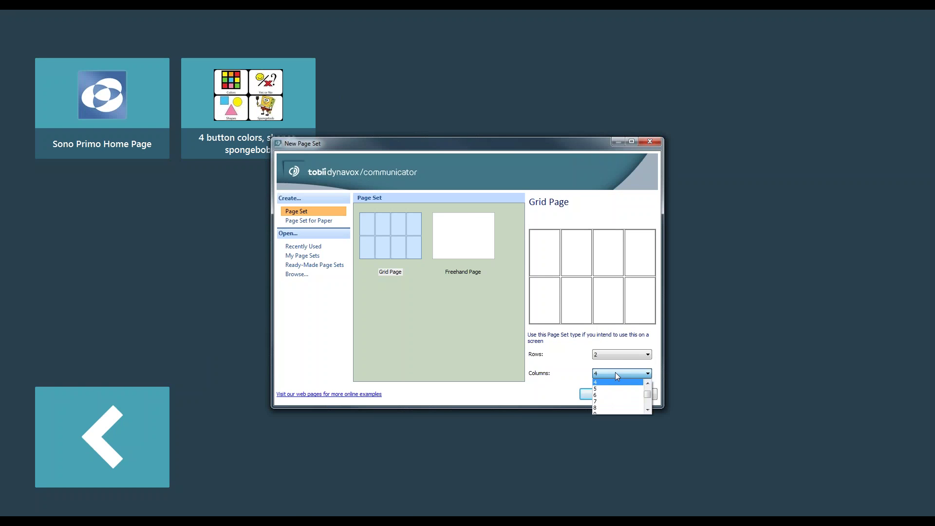
left_click(622, 358)
left_click(617, 374)
left_click(647, 383)
left_click(615, 388)
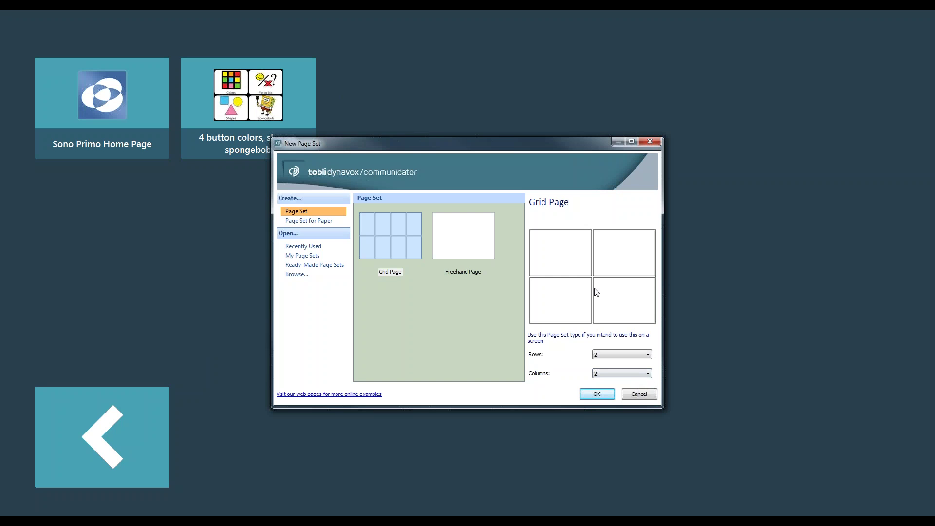
left_click(596, 393)
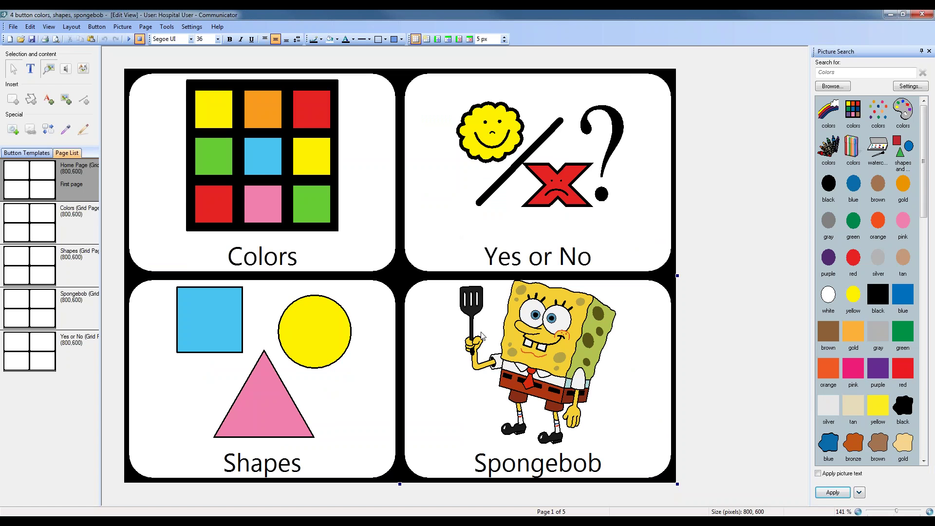
Look through the Colors, Shapes, Spongebob and Yes or No pages of the page set, ending on the home page.
left_click(72, 222)
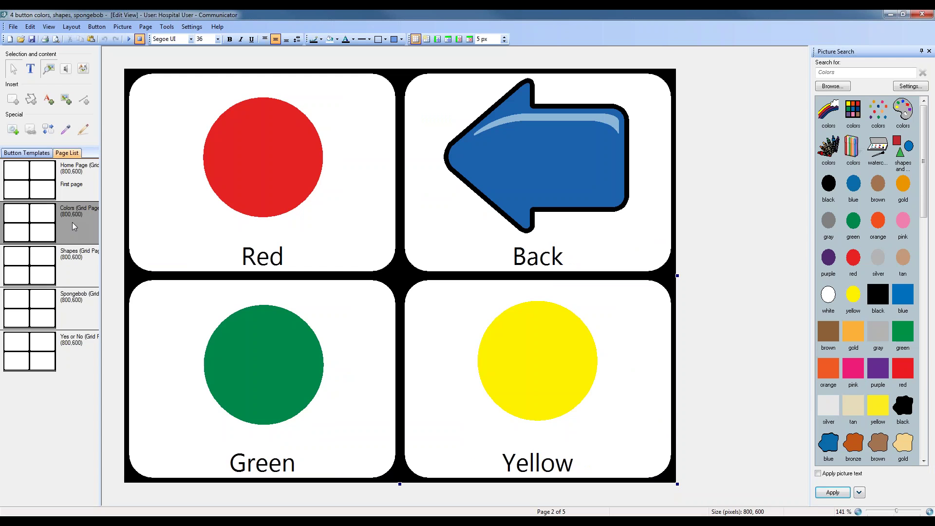
left_click(77, 271)
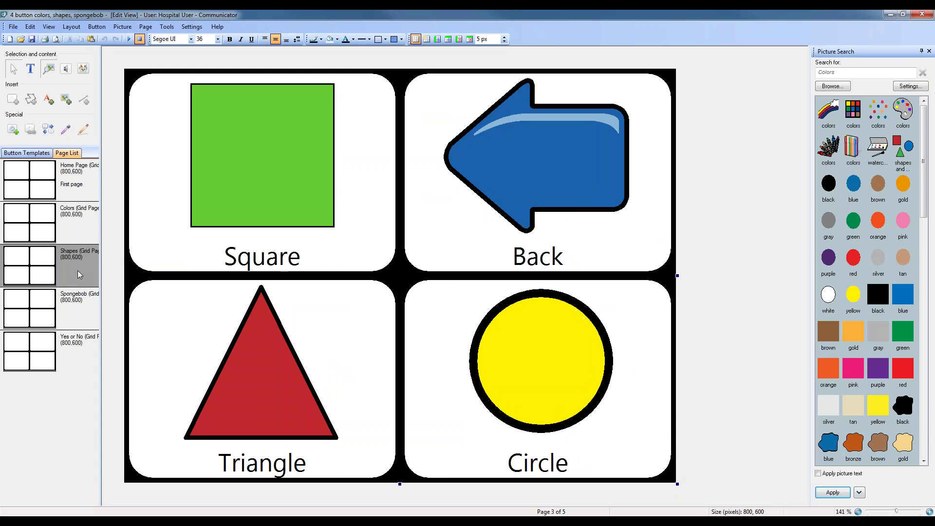
left_click(77, 312)
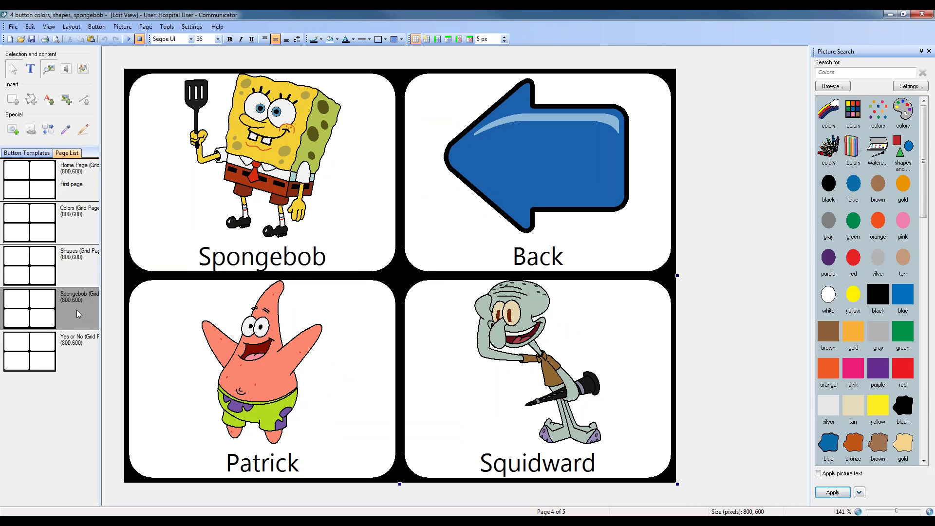
left_click(70, 356)
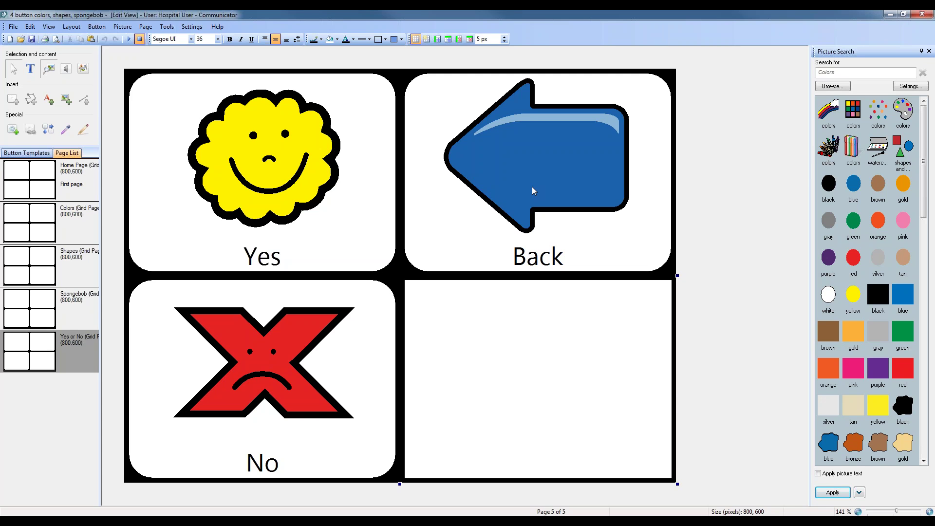
left_click(78, 184)
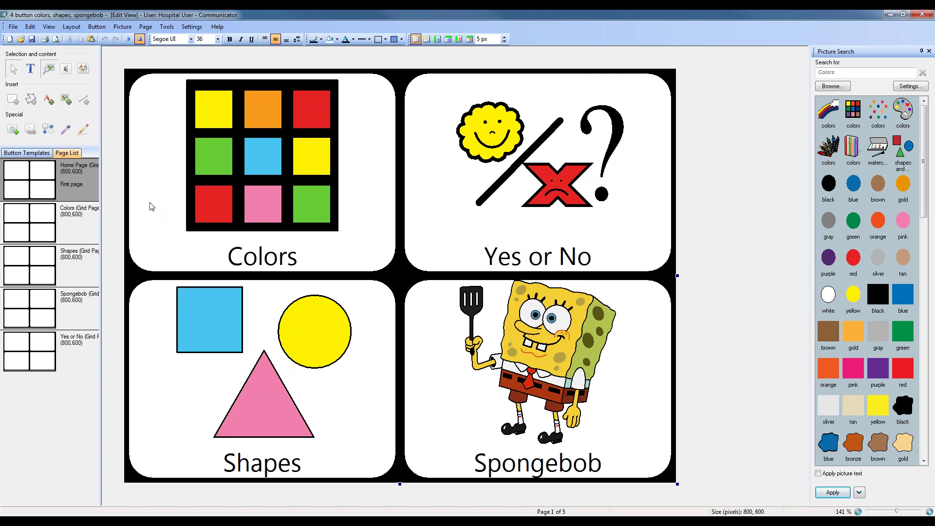
Open the Link Tool for the home page's Colors button and choose the Colors page as its destination.
left_click(155, 225)
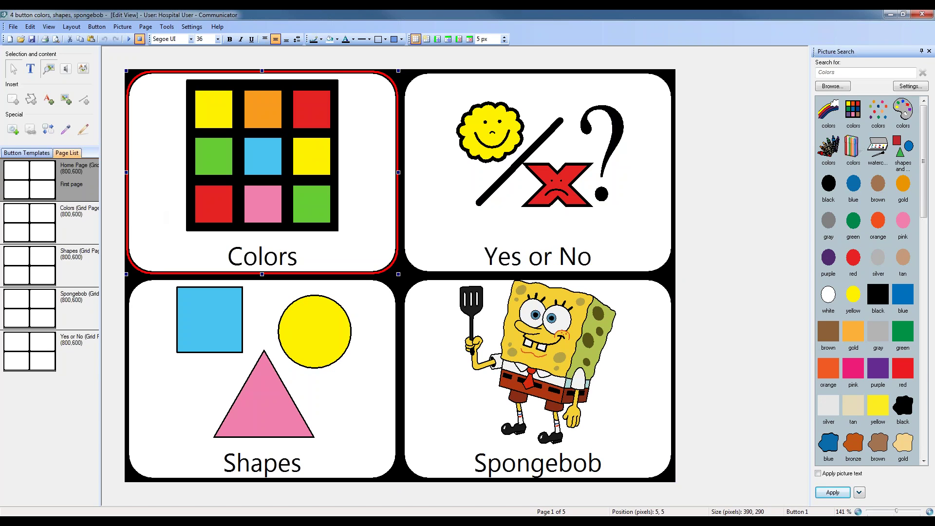
left_click(31, 130)
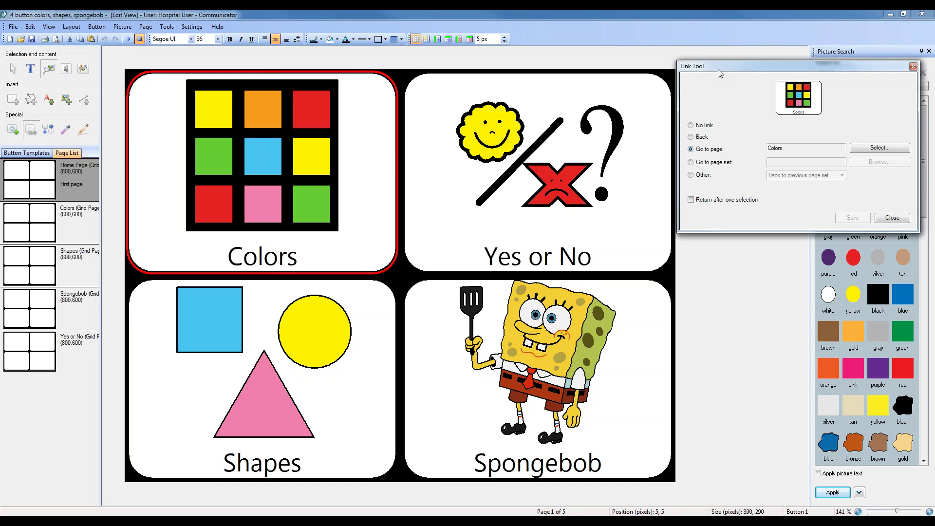
left_click_drag(718, 73, 417, 132)
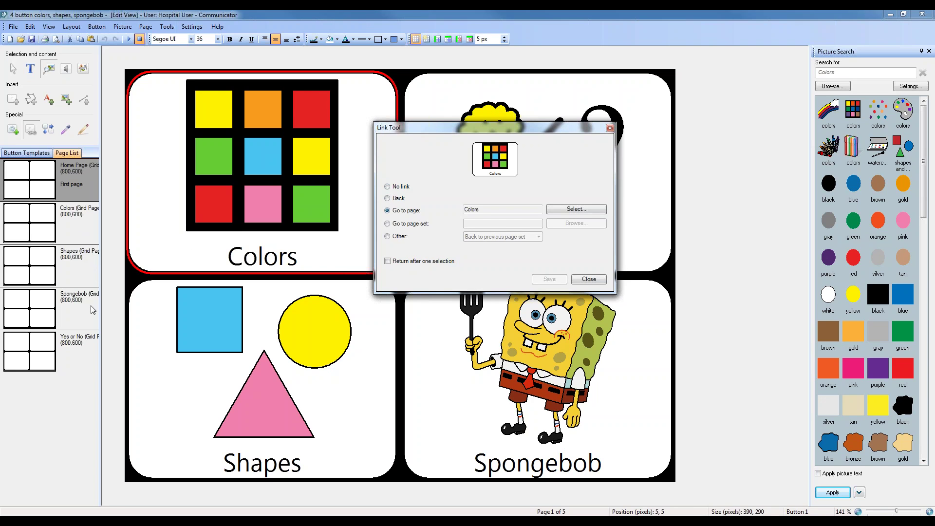
left_click(580, 212)
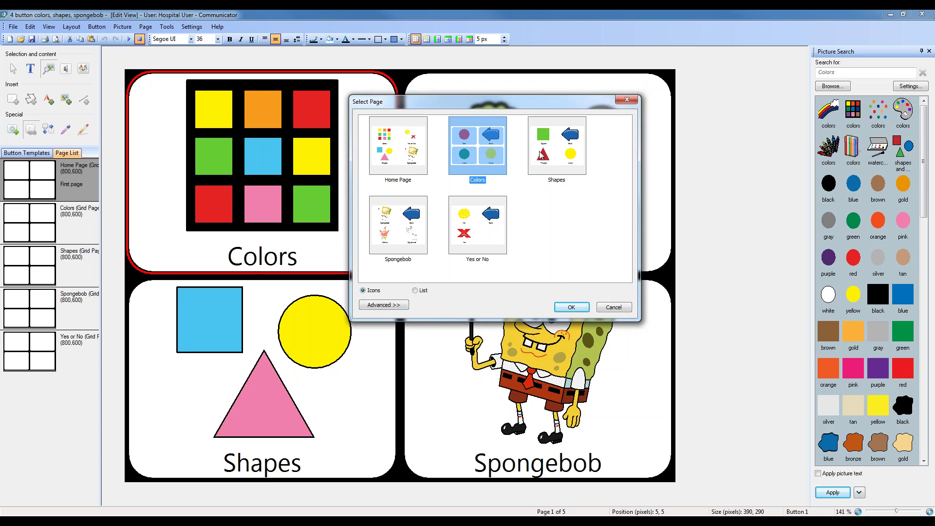
left_click(575, 307)
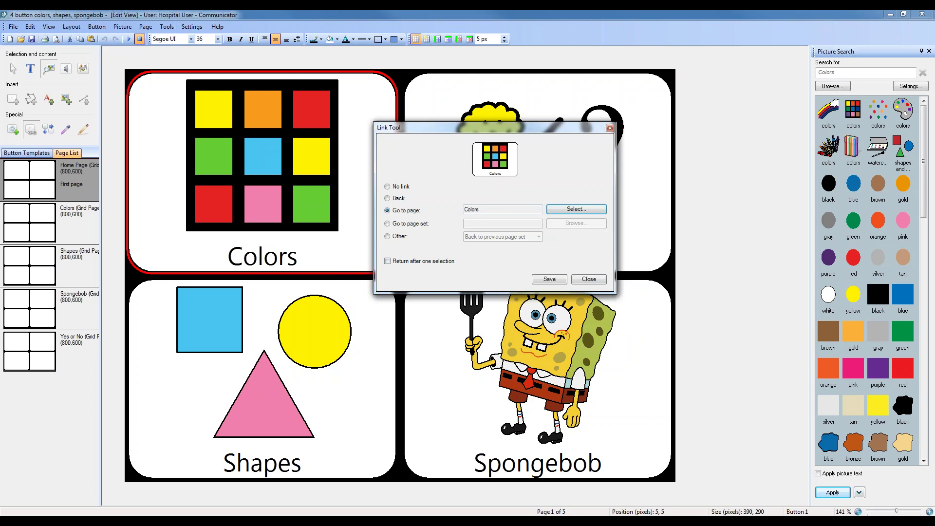
left_click(404, 224)
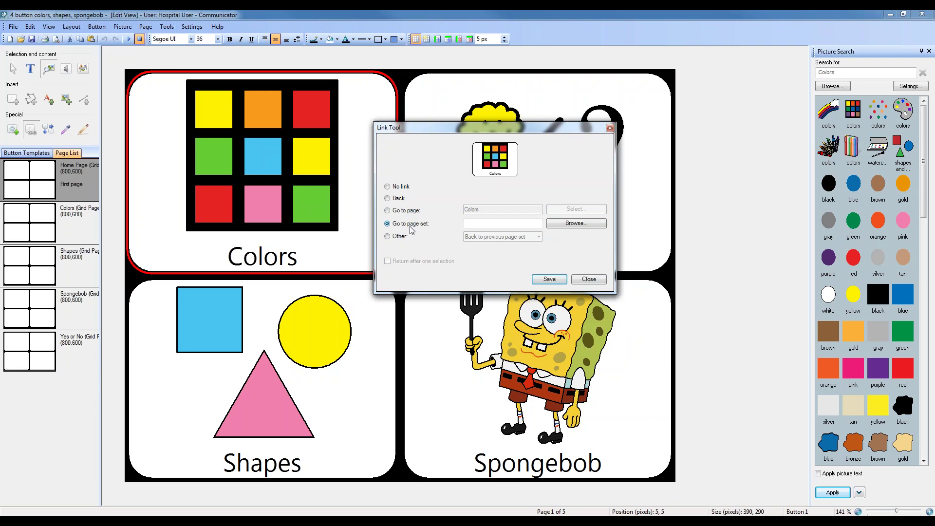
left_click(569, 225)
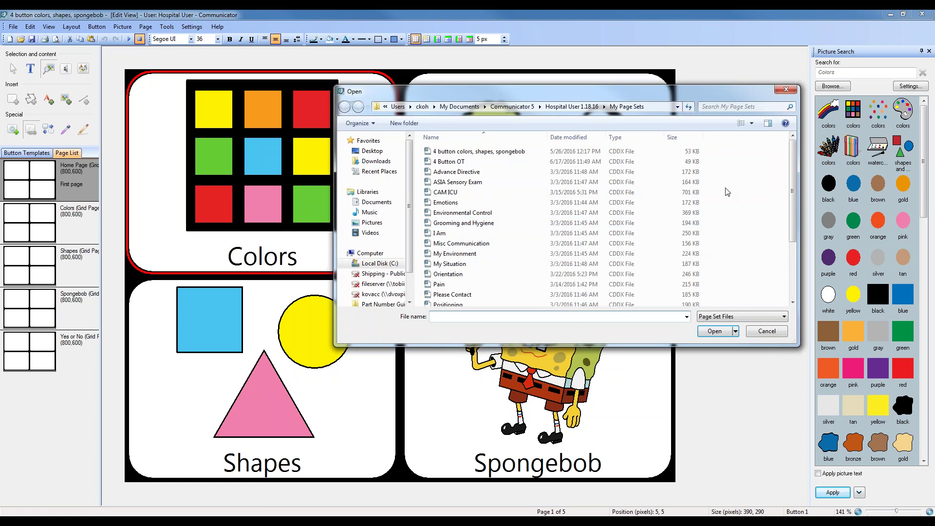
mouse_move(795, 164)
left_mouse_down()
mouse_move(801, 241)
mouse_move(791, 154)
left_mouse_up()
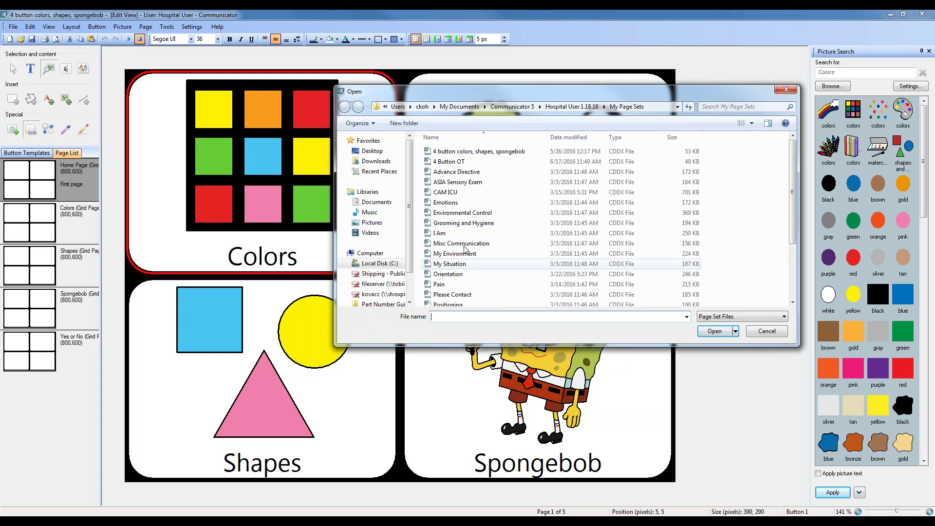
left_click(447, 206)
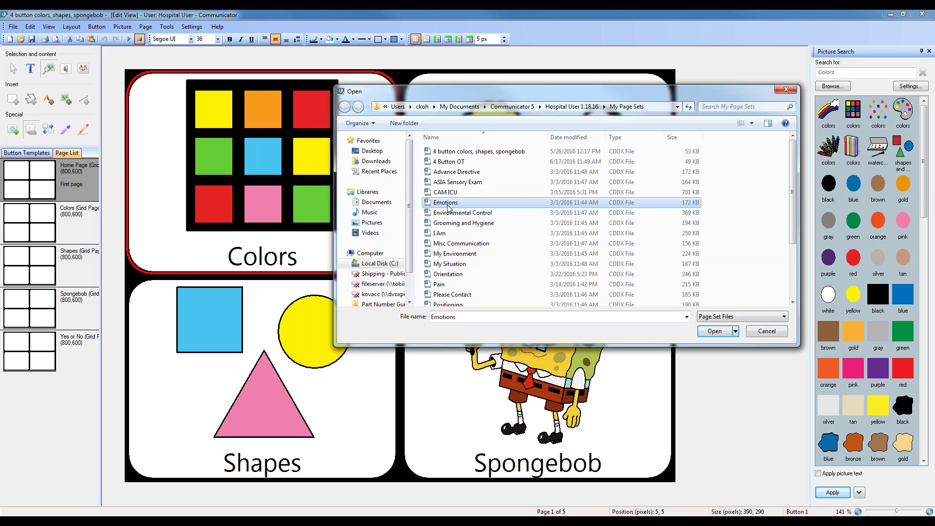
left_click(787, 90)
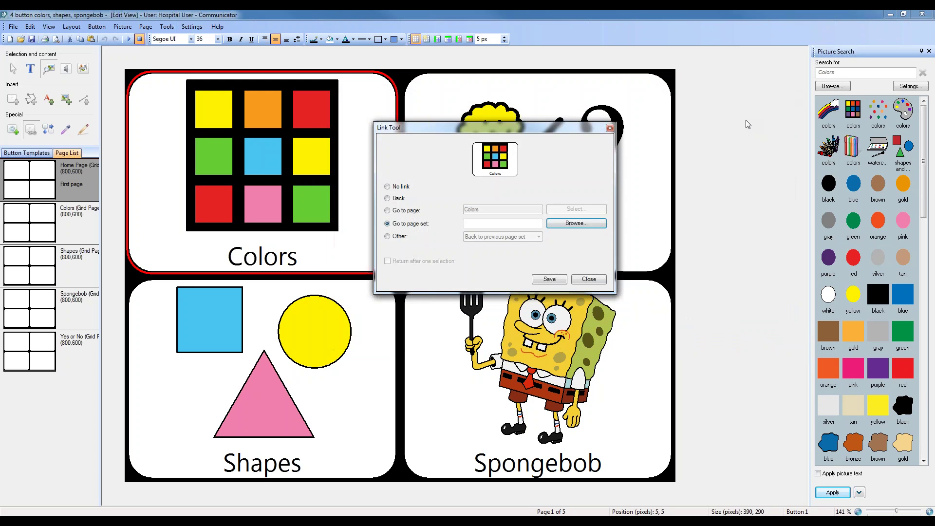
left_click(388, 236)
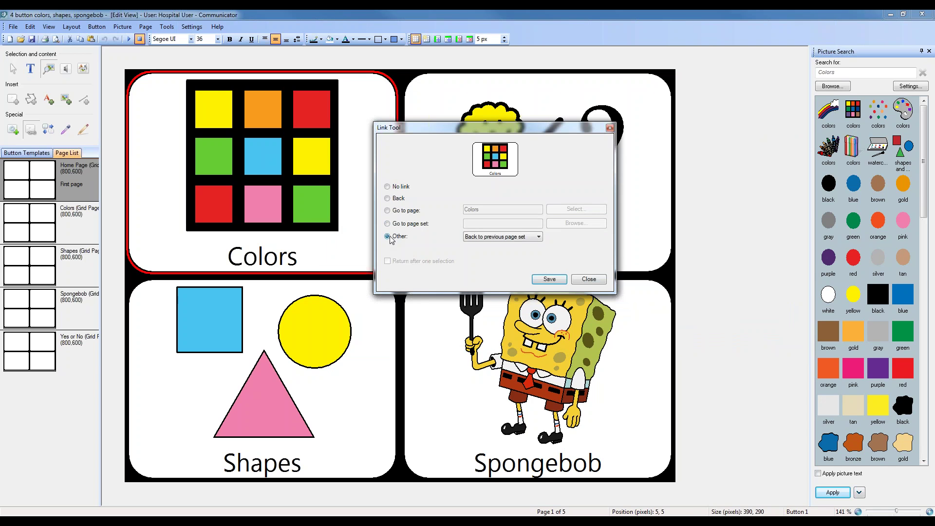
left_click(527, 240)
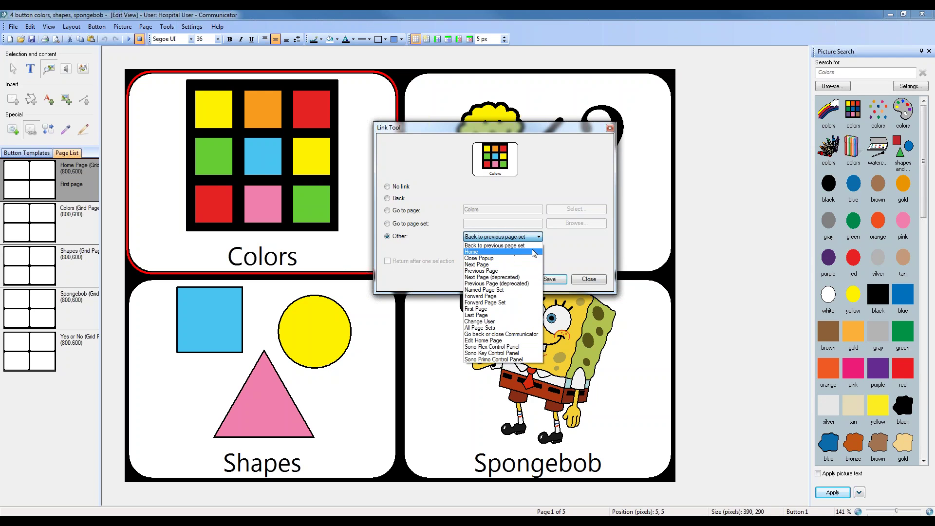
left_click(577, 247)
Set the Colors button's link to go to the Colors page and save it.
left_click(413, 211)
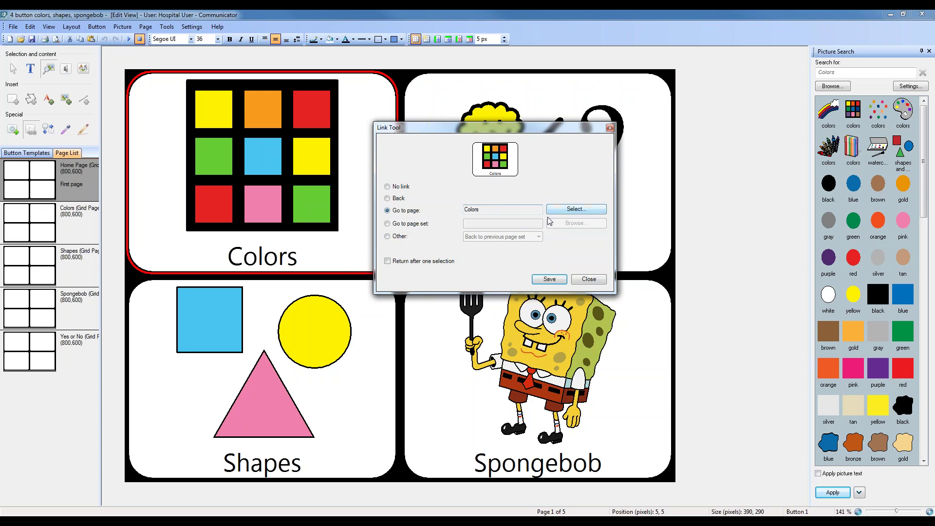
left_click(558, 282)
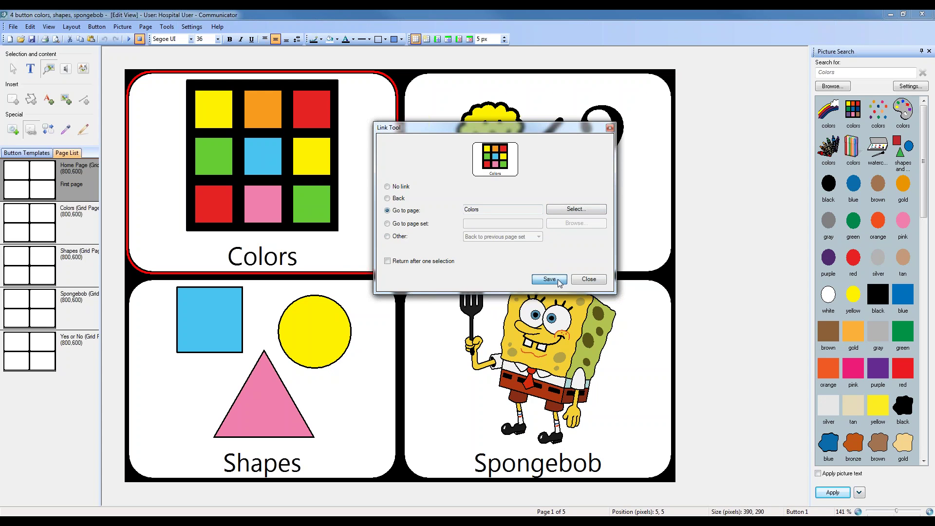
left_click(589, 279)
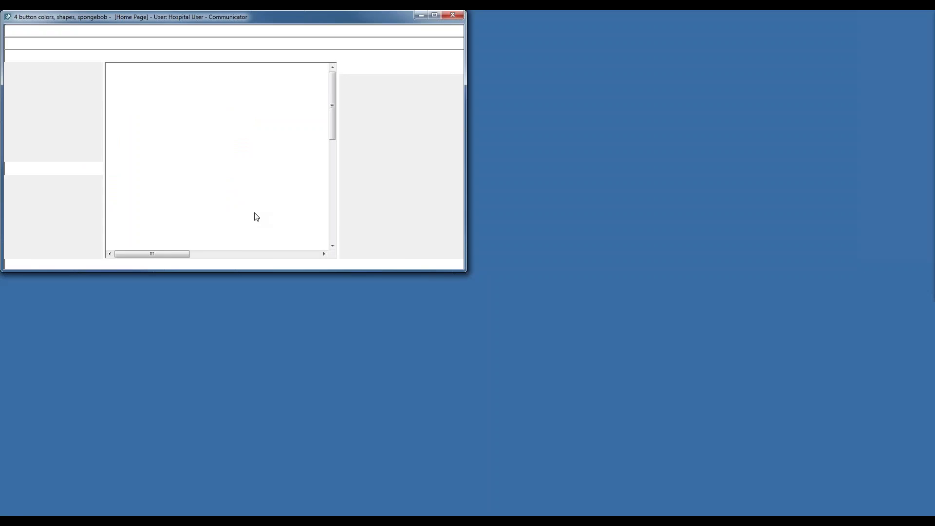
Review the subpages and inspect the link destination of the Back button on the Yes or No page.
left_click(81, 238)
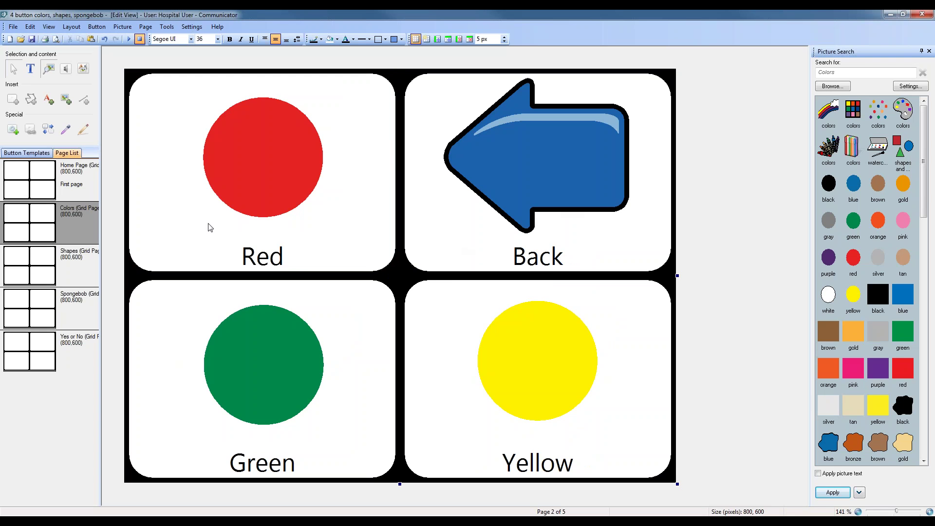
left_click(78, 265)
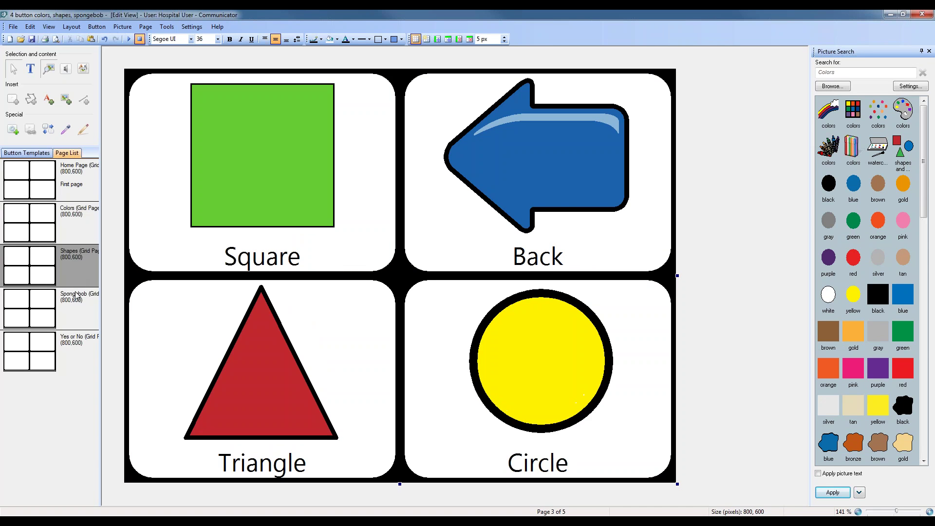
left_click(77, 307)
left_click(78, 354)
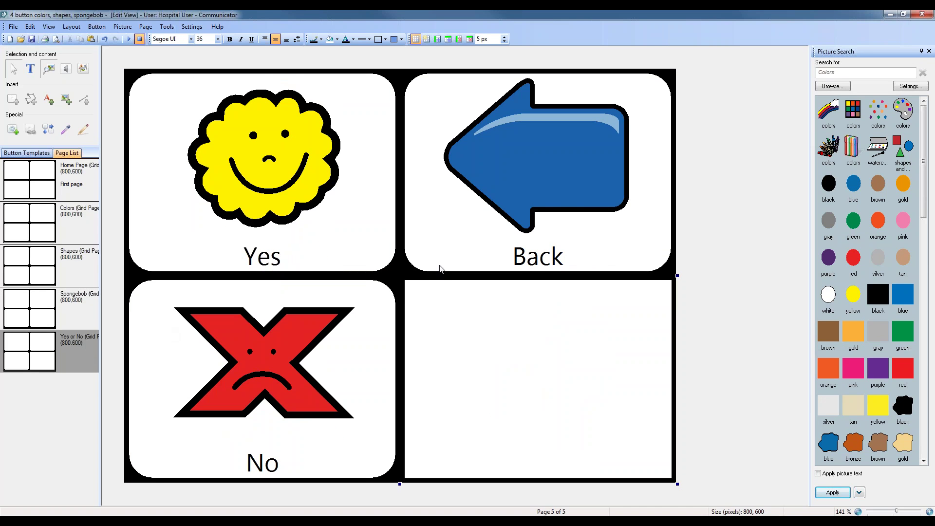
left_click(465, 234)
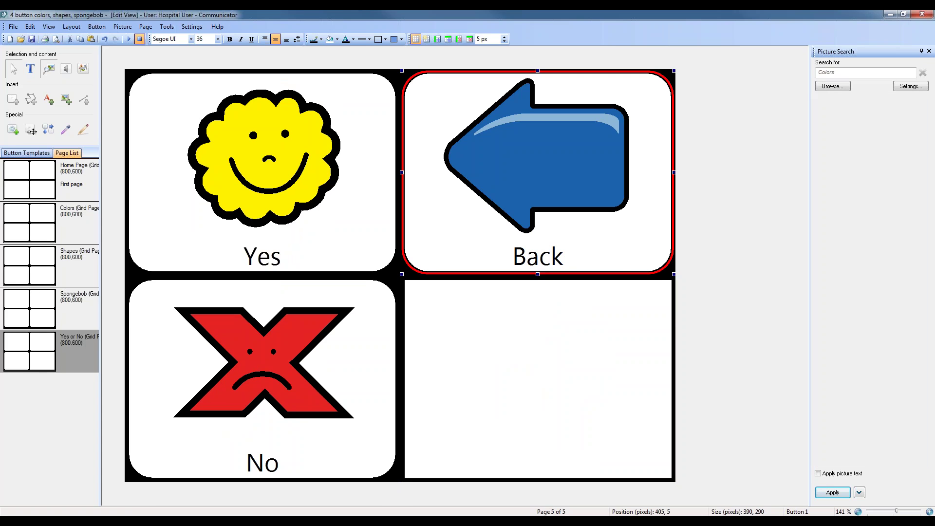
left_click(30, 130)
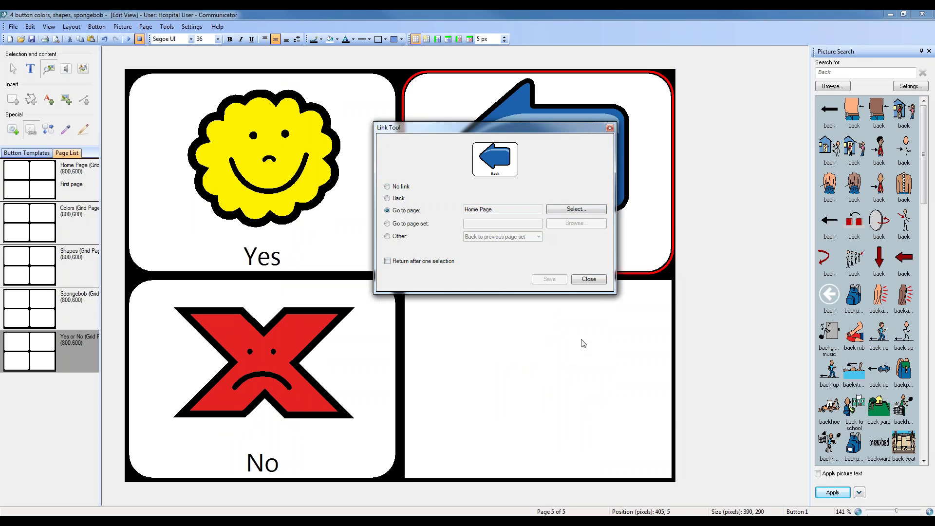
left_click(588, 279)
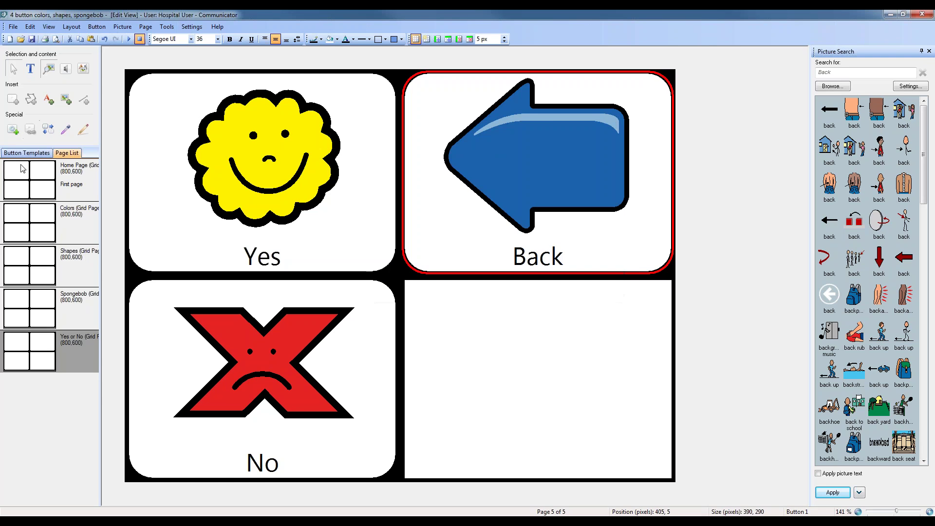
Revisit the home page and check which page is selected as the destination of the Back button on the Yes or No page.
left_click(28, 182)
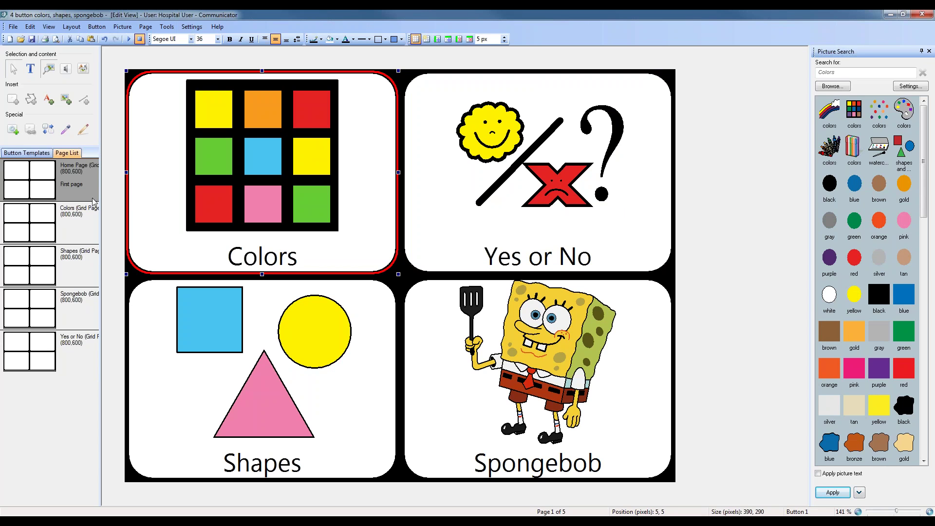
left_click(98, 240)
left_click(72, 350)
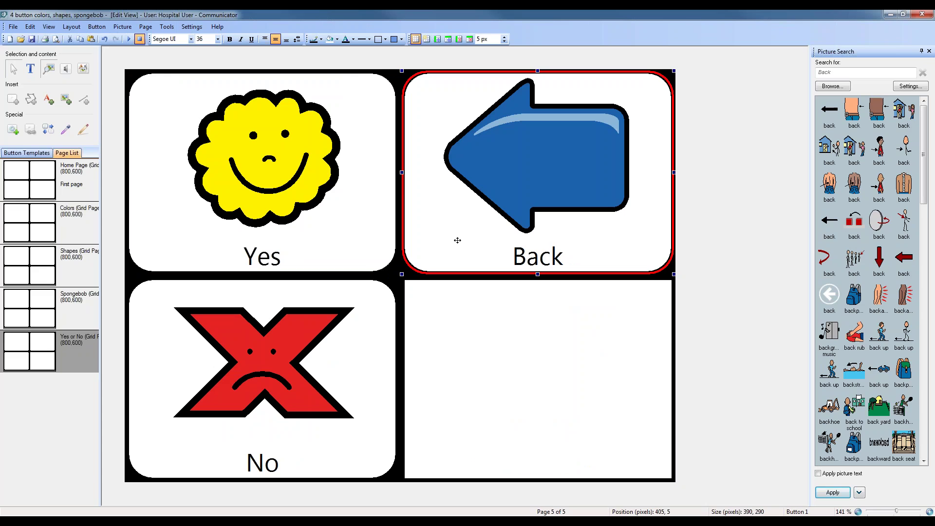
left_click(30, 129)
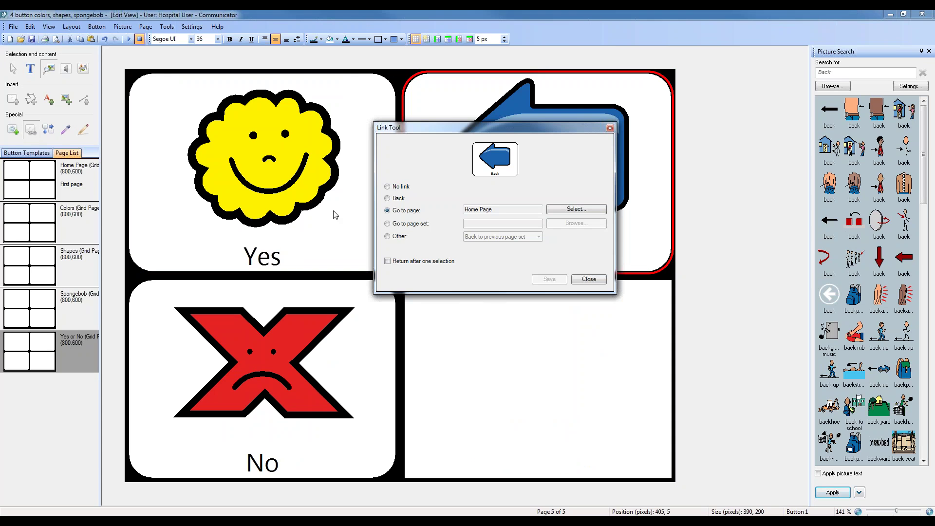
left_click(573, 213)
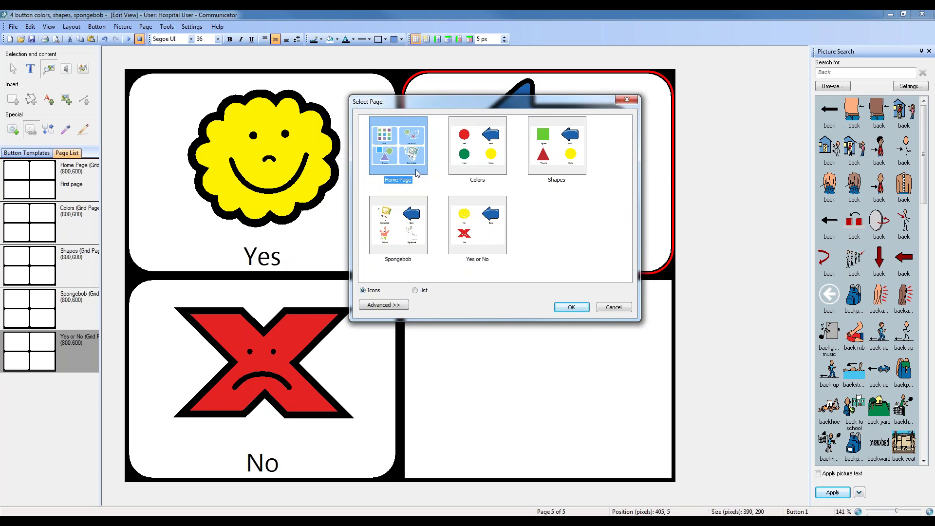
left_click(611, 307)
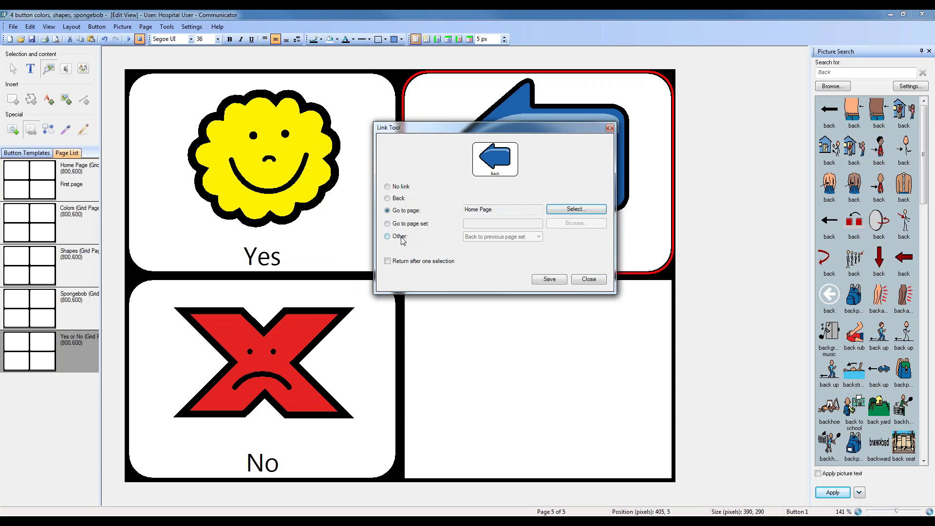
left_click(577, 281)
Link the empty button on the Yes or No page to the Other destination Home and save the link.
left_click(520, 333)
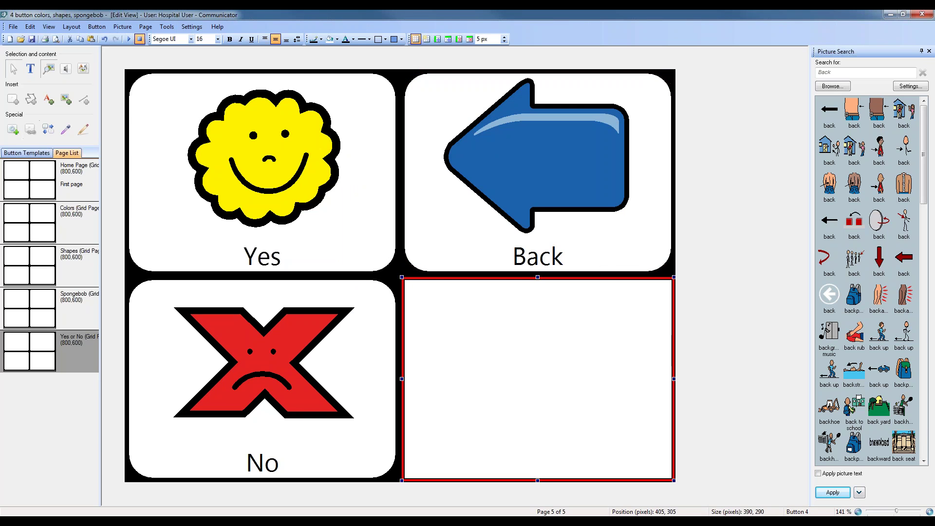
left_click(30, 129)
left_click(400, 236)
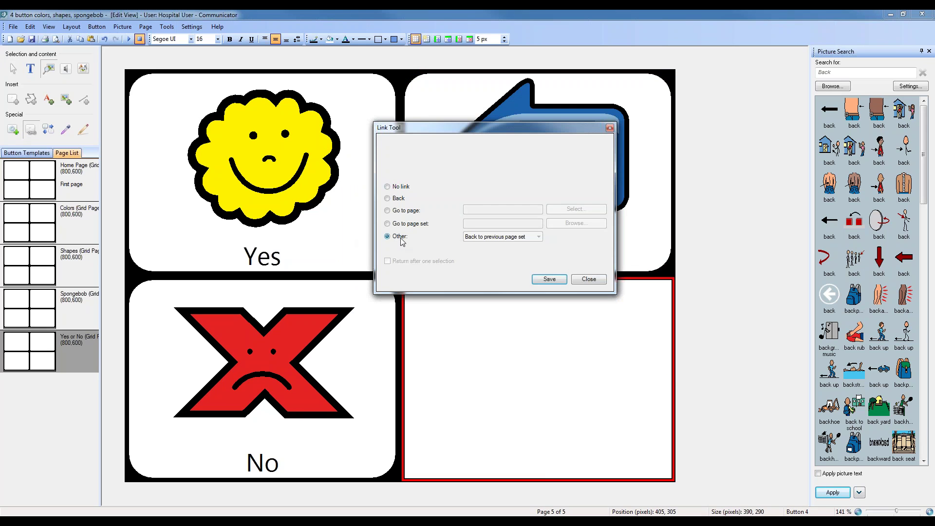
left_click(487, 237)
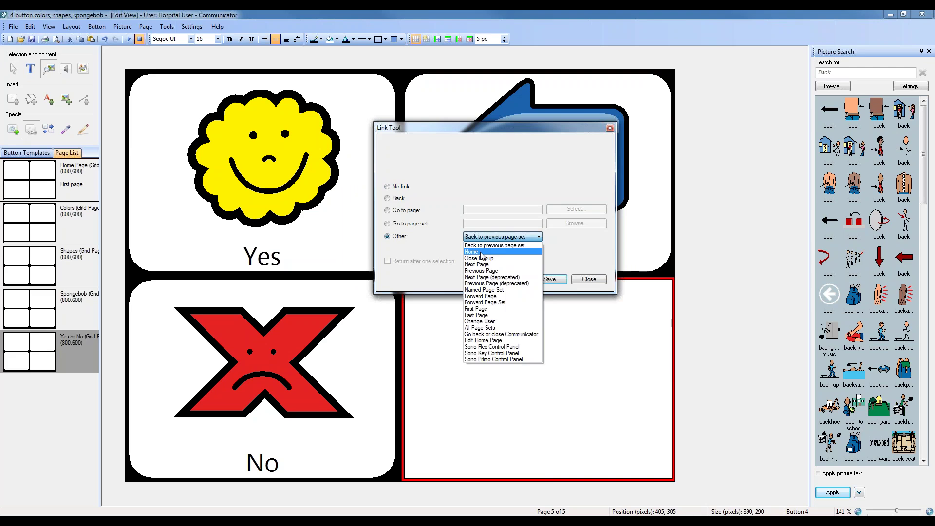
left_click(481, 252)
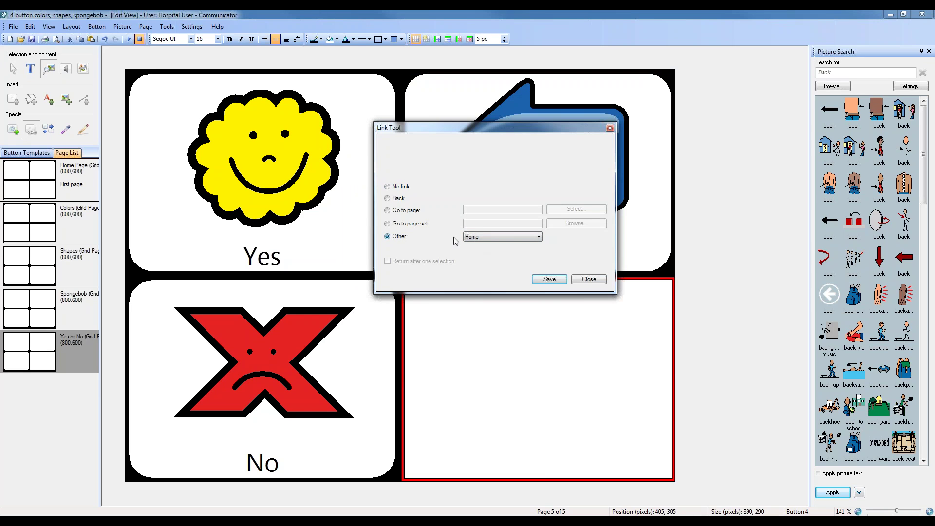
left_click(549, 279)
left_click(586, 279)
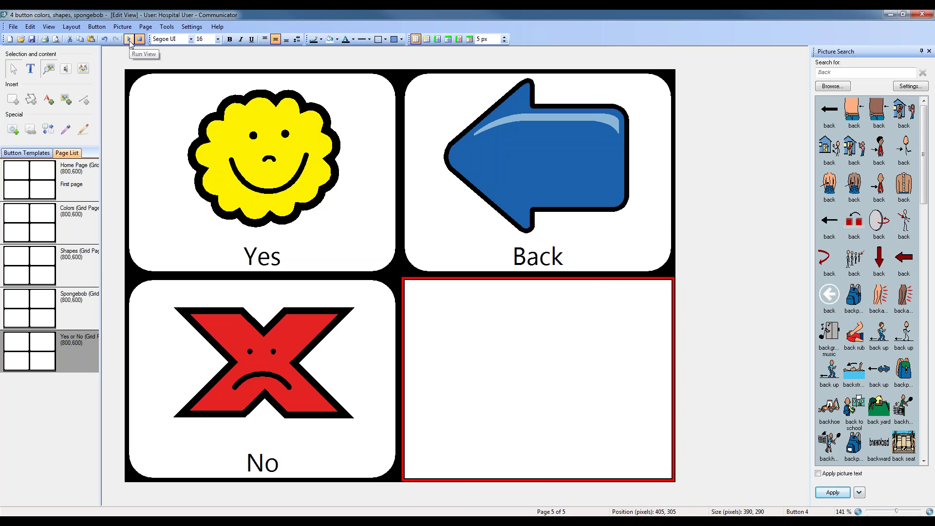
Run the page set and leave it for the Communicator home screen's first page, saving the changes to 4 button colors, shapes, spongebob.
left_click(96, 26)
left_click(116, 130)
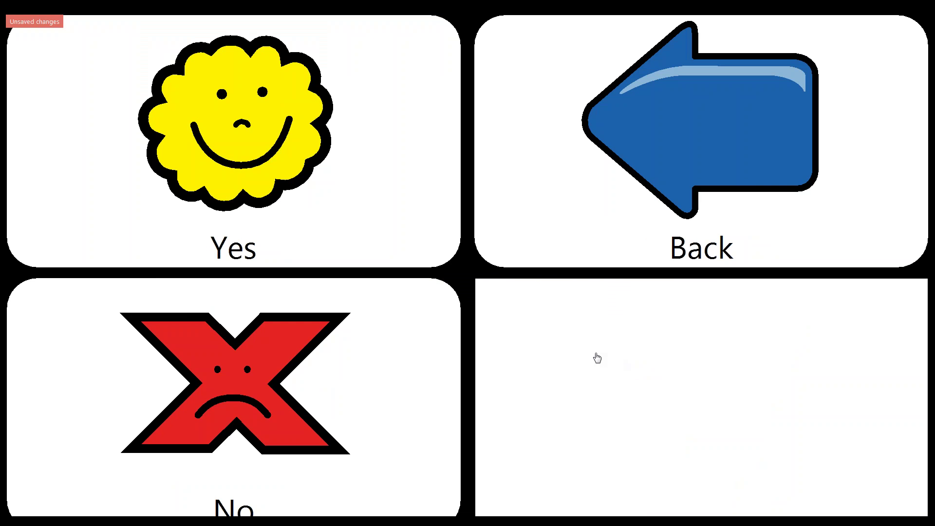
key("alt+F4")
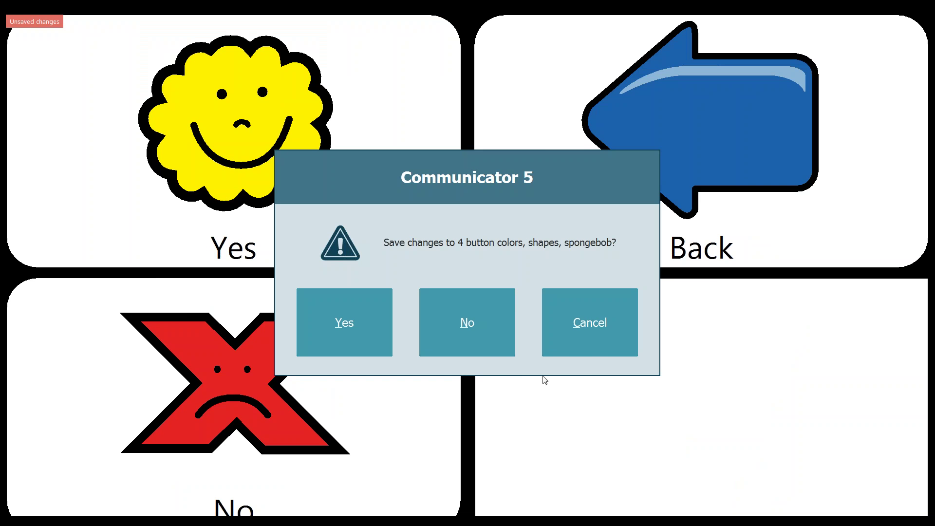
left_click(347, 323)
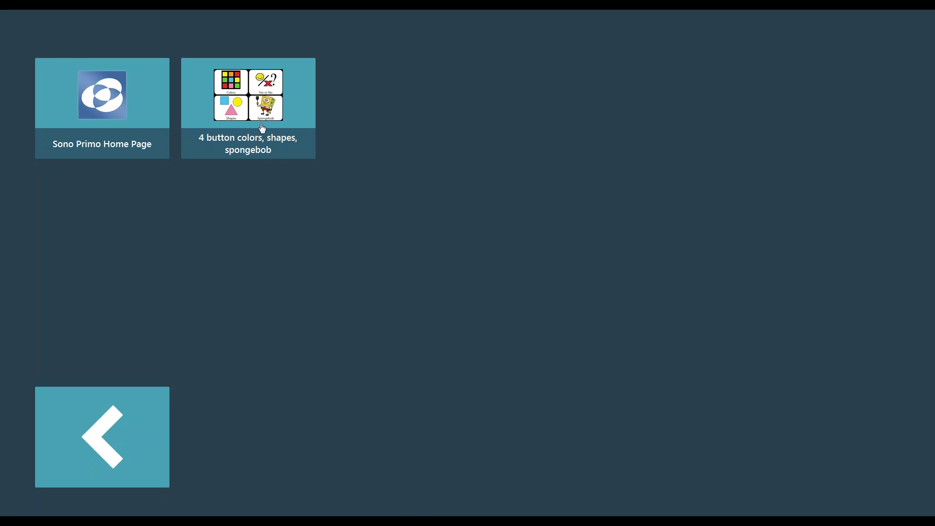
left_click(110, 449)
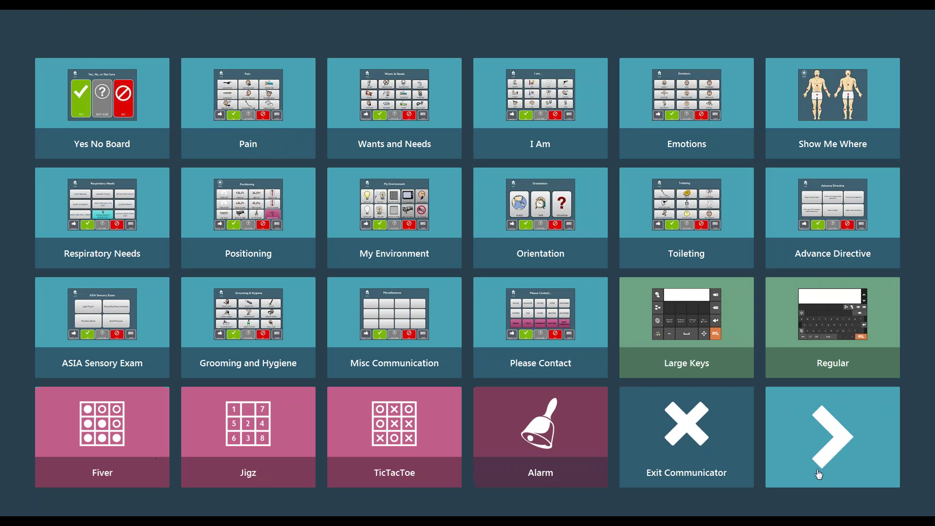